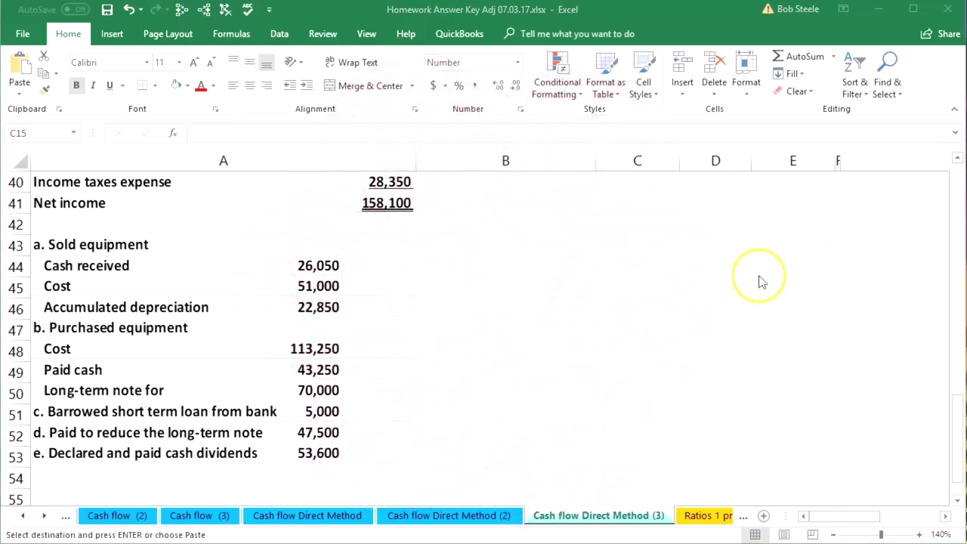
# Step: Scroll up to the empty trial balance rows below Retained earnings (125,500)
pyautogui.click(613, 371)
pyautogui.scroll(3, 613, 374)
pyautogui.scroll(6, 613, 374)
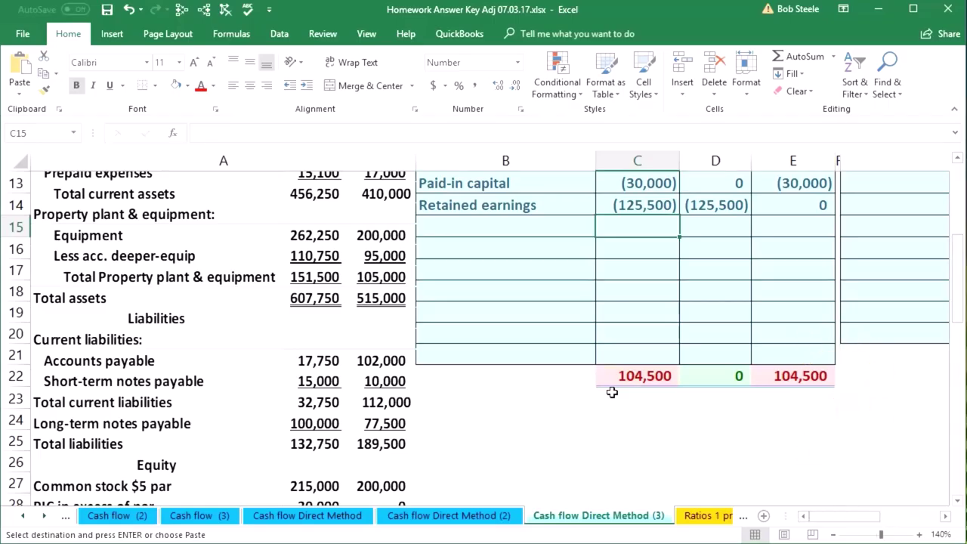
# Step: Add a Dividends row in B15 with an amount of 53,600 in C15
pyautogui.click(500, 229)
pyautogui.write('Dividends')
pyautogui.click(611, 226)
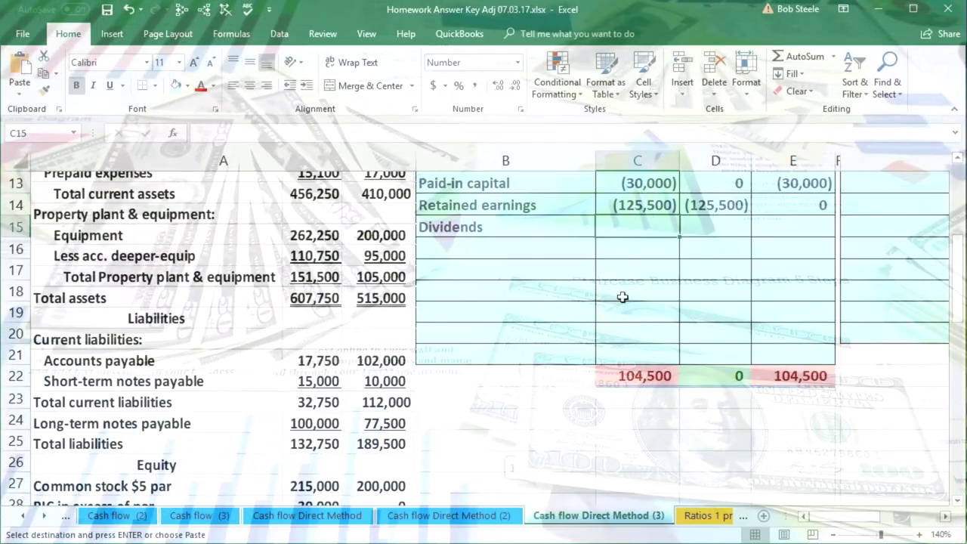
pyautogui.write('53600')
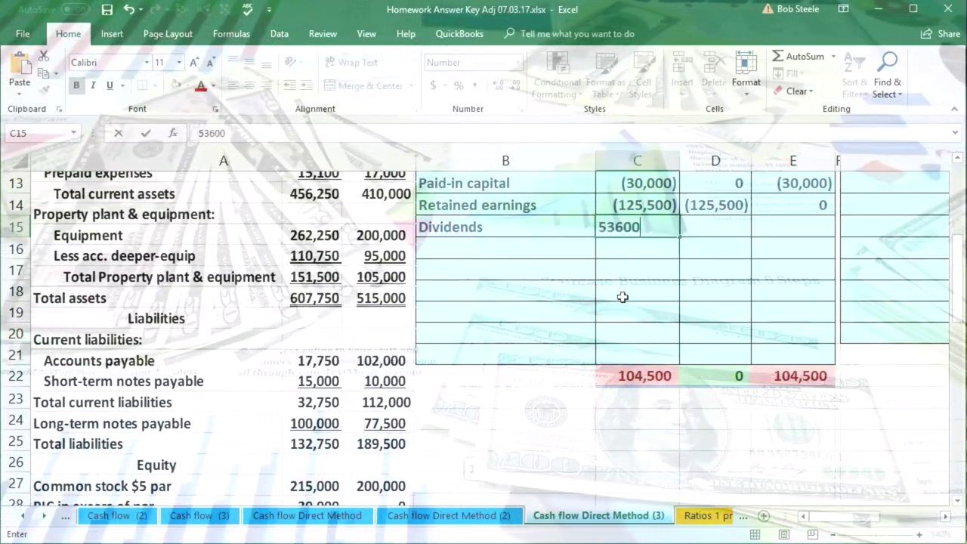
pyautogui.press('Return')
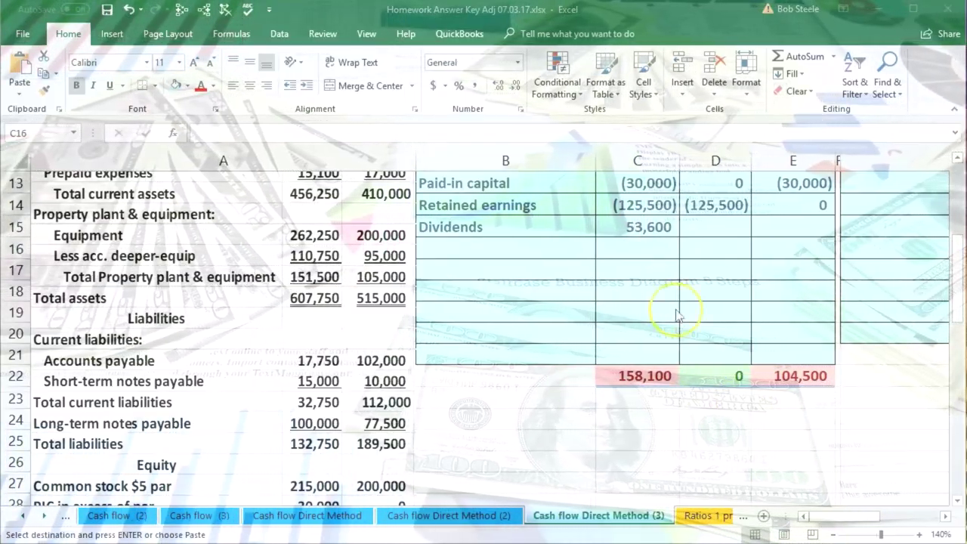
# Step: Paste the income statement labels, Sales through Income taxes expense, into B16:B21
pyautogui.click(518, 245)
pyautogui.hotkey('ctrl', 'v')
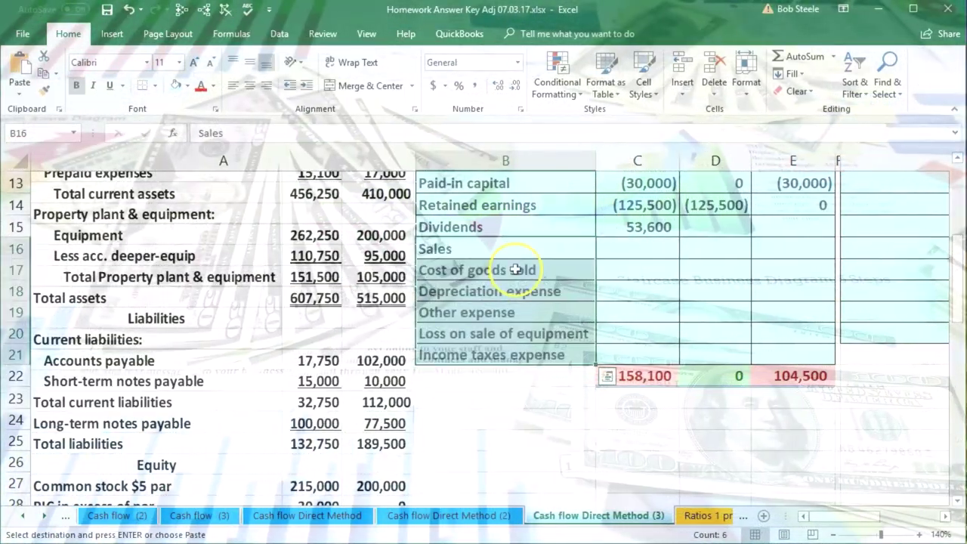
pyautogui.scroll(-3, 457, 338)
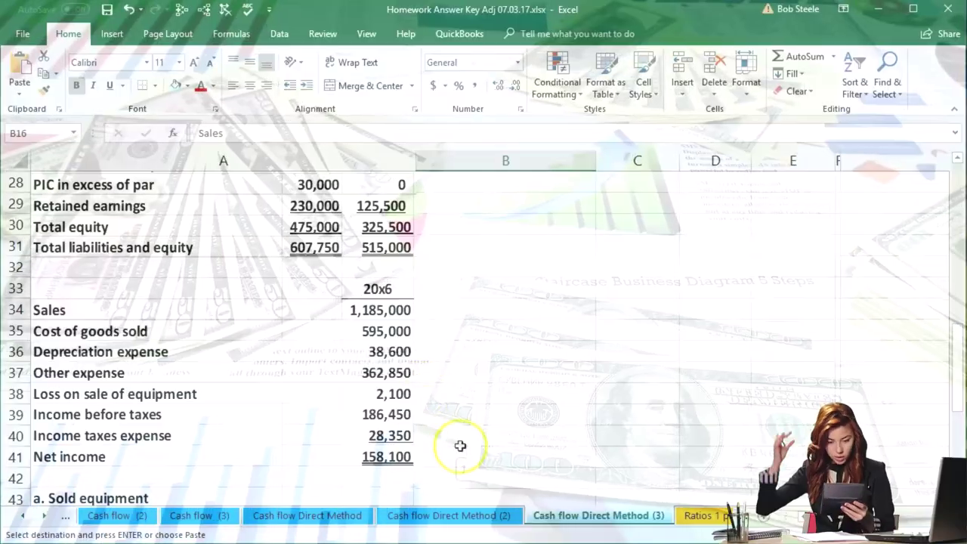
pyautogui.scroll(6, 460, 445)
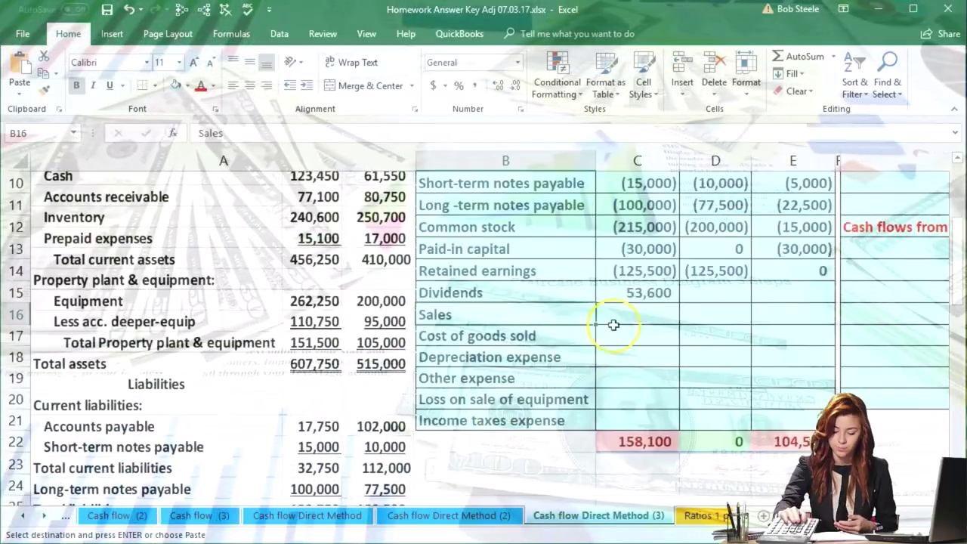
# Step: Enter Sales -1,185,000, cost of goods sold 595,000 and depreciation 38,600
pyautogui.click(630, 318)
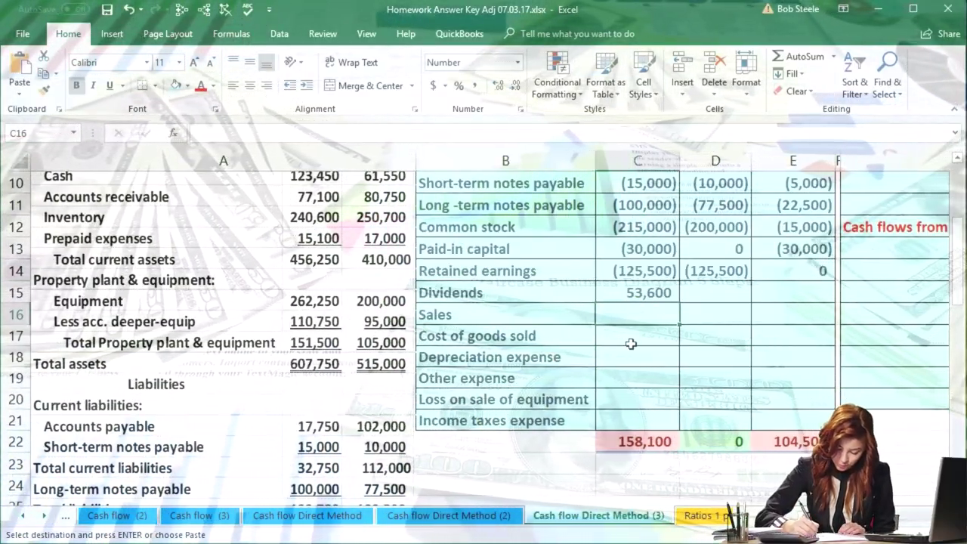
pyautogui.write('-1')
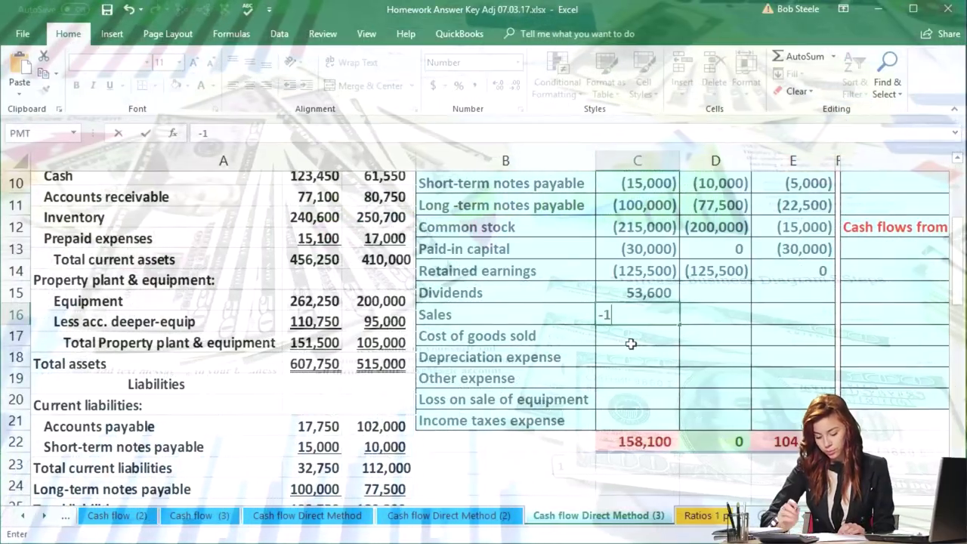
pyautogui.write('185000')
pyautogui.press('Return')
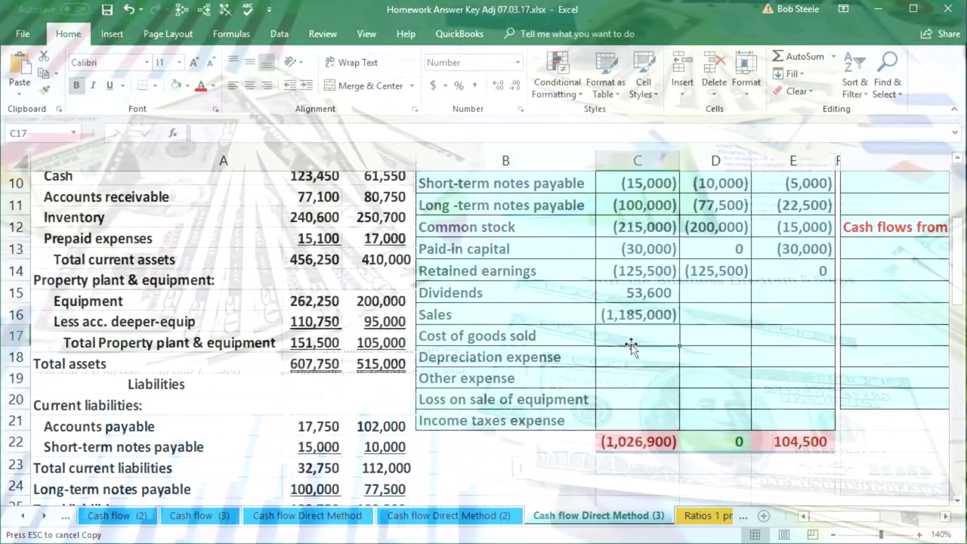
pyautogui.write('595')
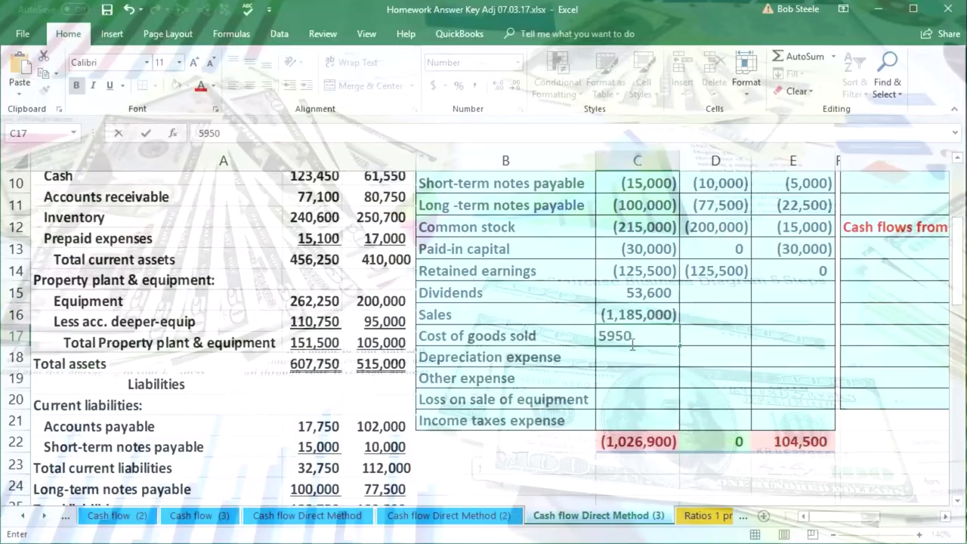
pyautogui.hotkey('ctrl', 'c')
pyautogui.write('38600')
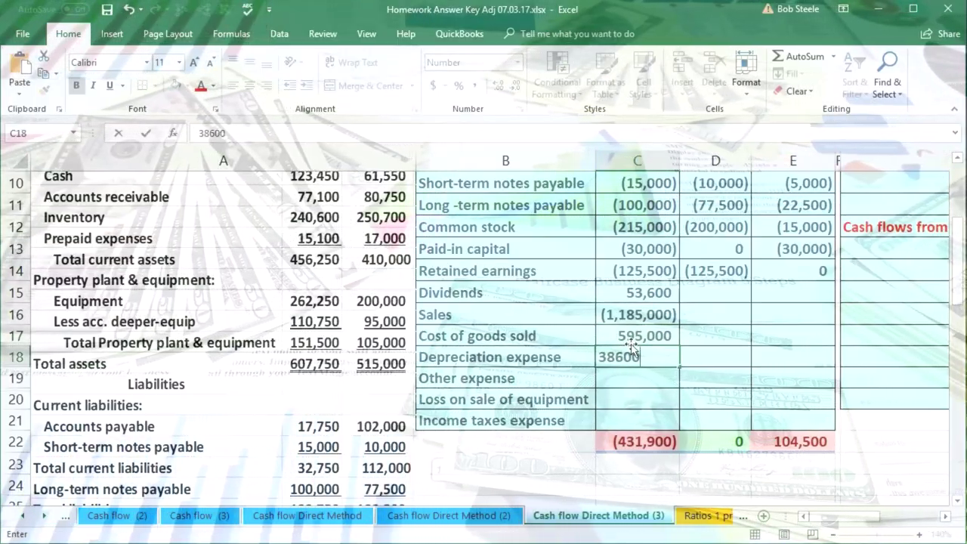
pyautogui.press('Return')
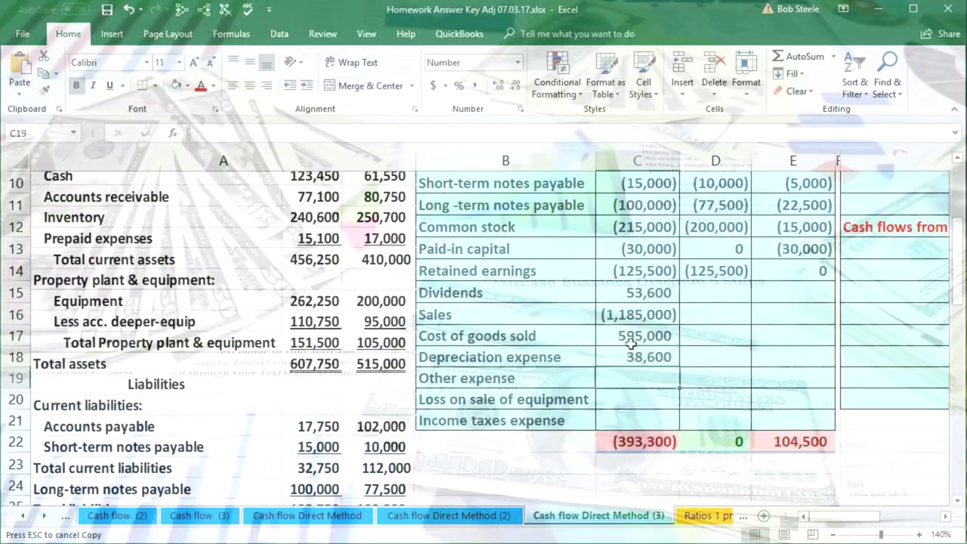
# Step: Enter other expense 362,850, loss on equipment 2,100 and income taxes 28,350, then check the sum
pyautogui.write('362850')
pyautogui.press('Return')
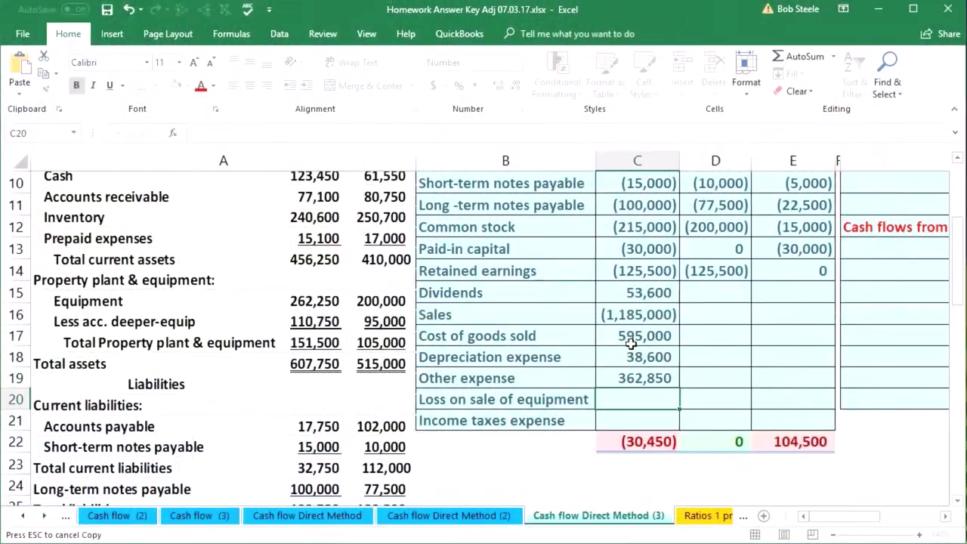
pyautogui.write('2,100')
pyautogui.press('Return')
pyautogui.write('28350')
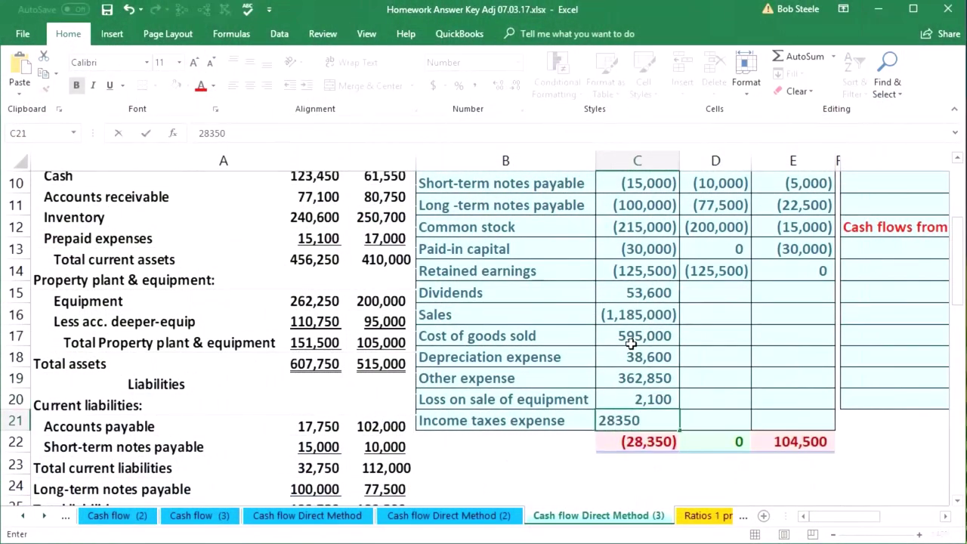
pyautogui.press('Return')
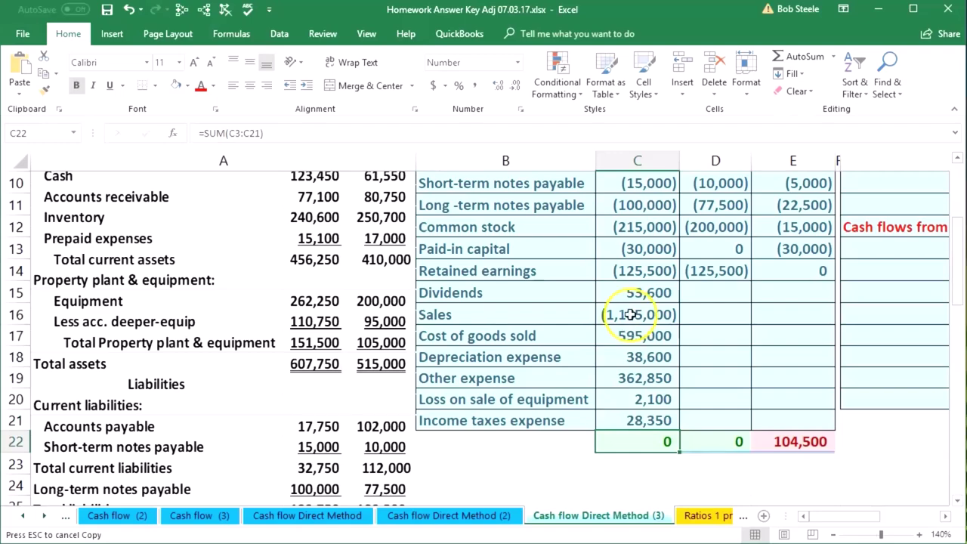
pyautogui.moveTo(631, 314); pyautogui.dragTo(633, 418)
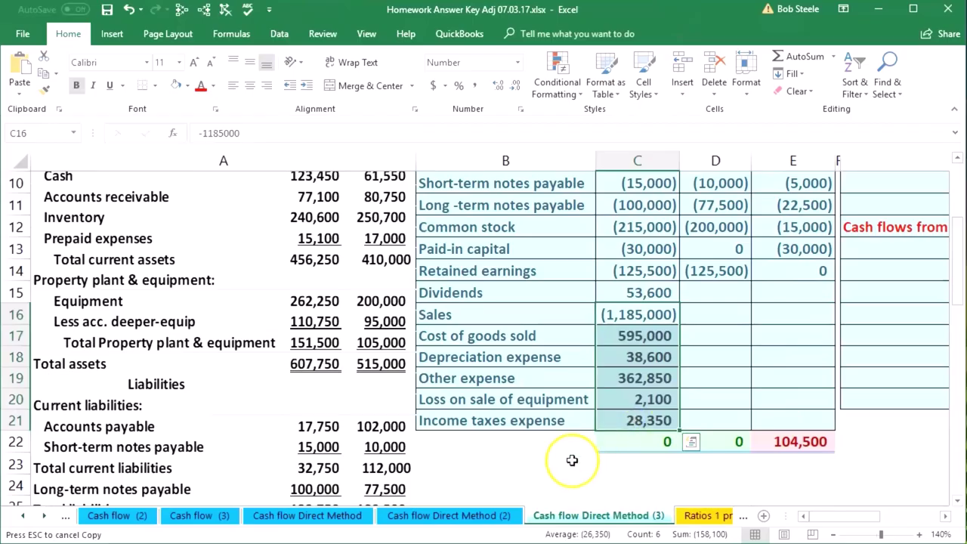
pyautogui.scroll(-4, 571, 460)
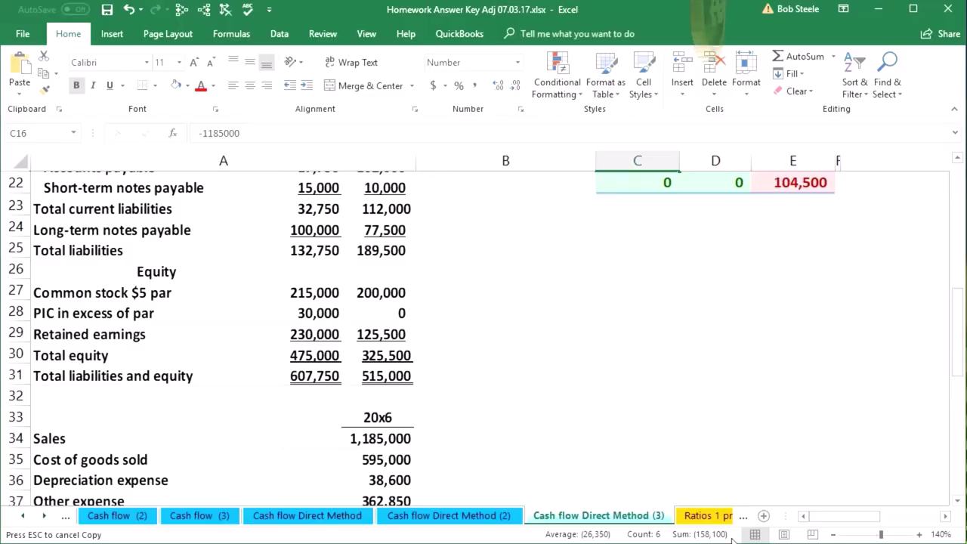
pyautogui.scroll(-2, 499, 421)
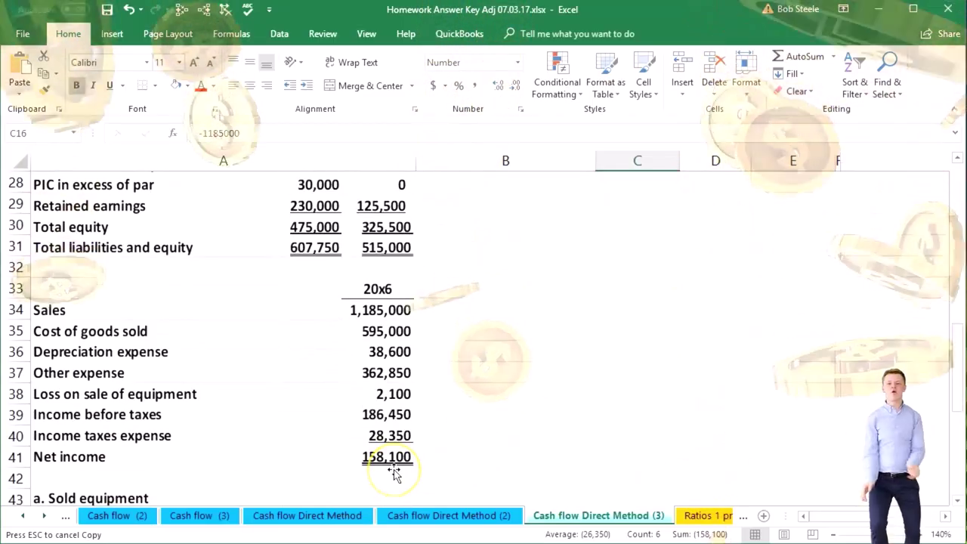
pyautogui.scroll(1, 558, 394)
pyautogui.scroll(4, 558, 389)
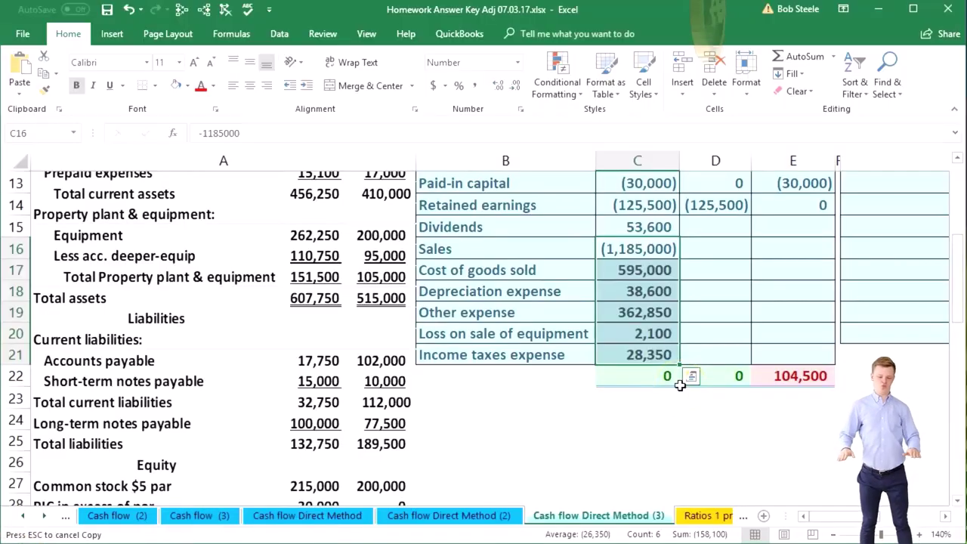
pyautogui.click(806, 211)
pyautogui.scroll(1, 808, 235)
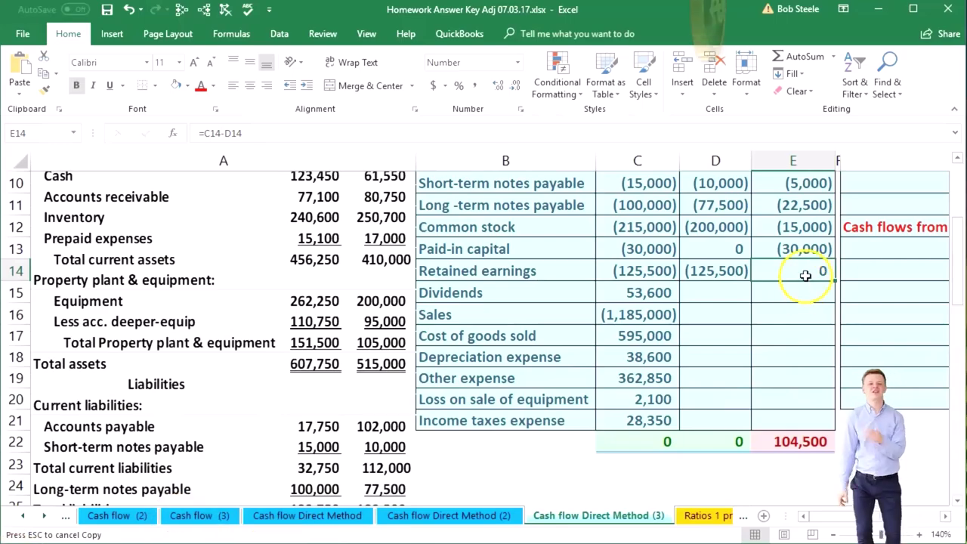
# Step: Enter =C15-D15 in E15 so the Dividends difference shows 53,600
pyautogui.click(798, 290)
pyautogui.write('=')
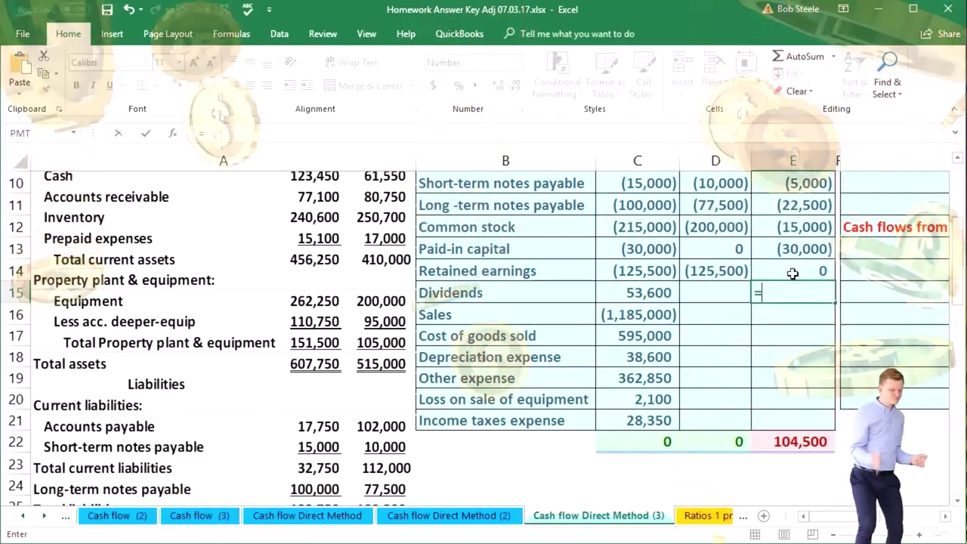
pyautogui.press('Left')
pyautogui.press('Left')
pyautogui.write('-')
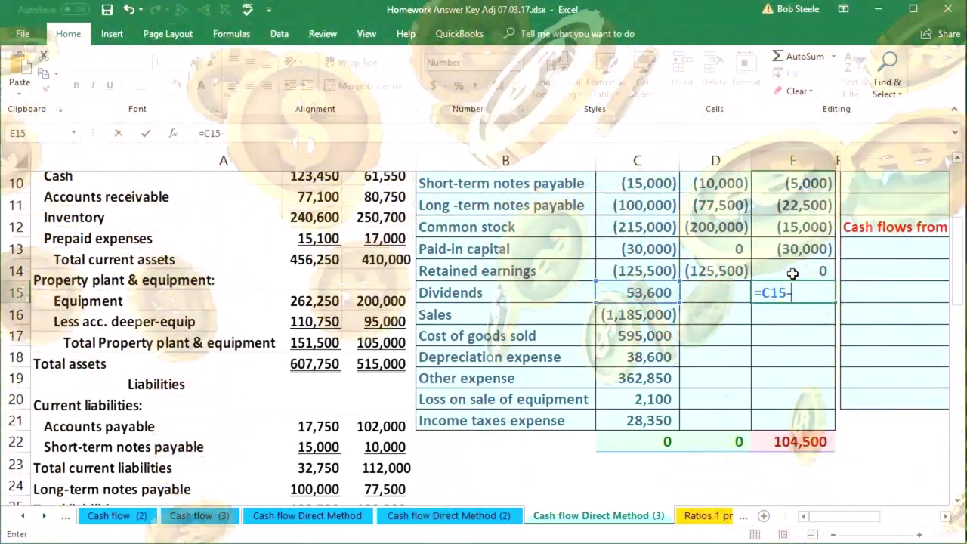
pyautogui.press('Left')
pyautogui.press('Return')
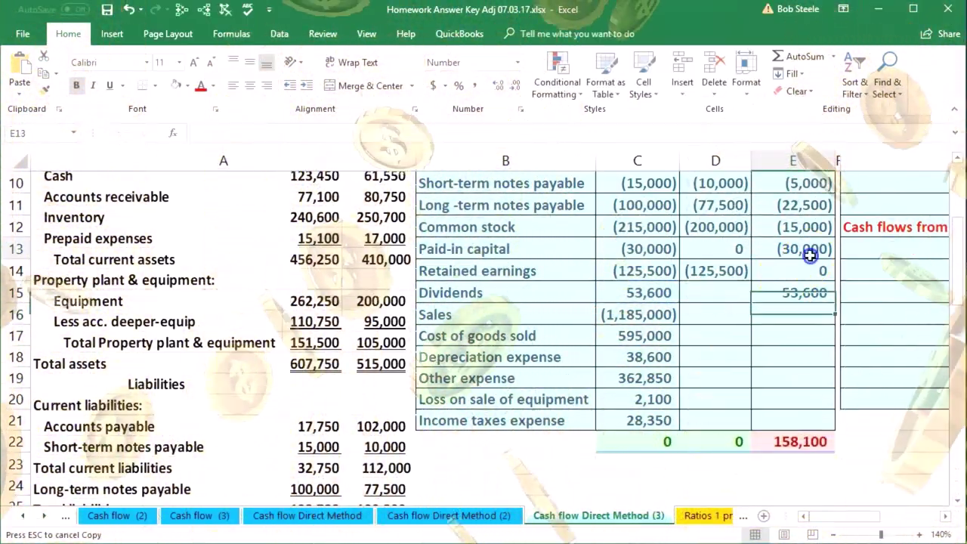
# Step: Review the Retained earnings difference formula for comparison without changing it
pyautogui.click(785, 270)
pyautogui.doubleClick(785, 271)
pyautogui.press('Return')
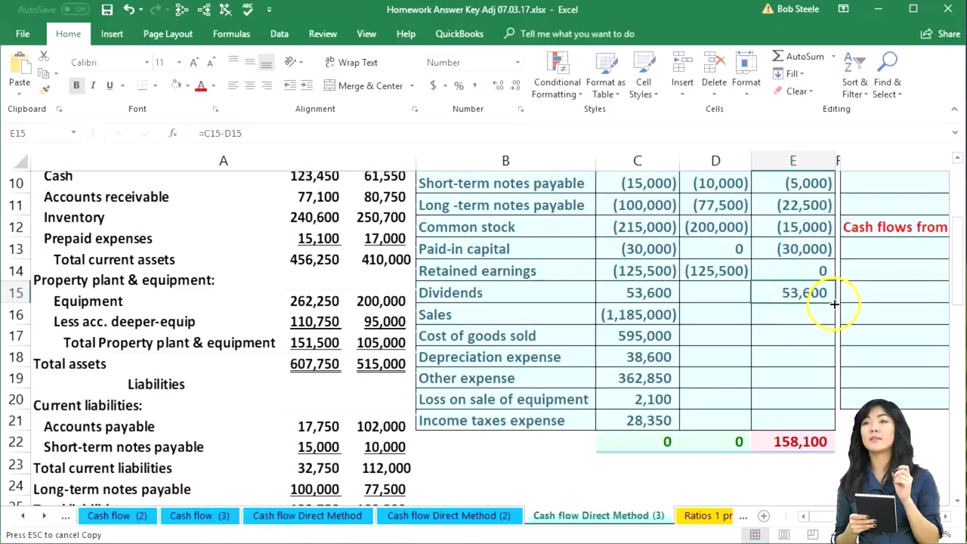
# Step: Fill the difference formula from E15 down to E21 and verify the Sales, Depreciation and Other expense formulas
pyautogui.moveTo(834, 303); pyautogui.dragTo(828, 345)
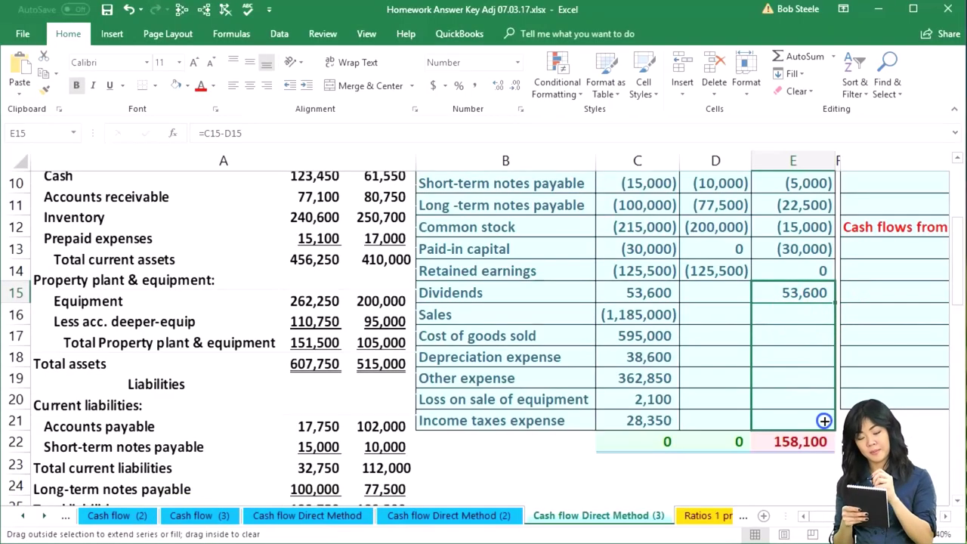
pyautogui.moveTo(823, 421); pyautogui.dragTo(823, 420)
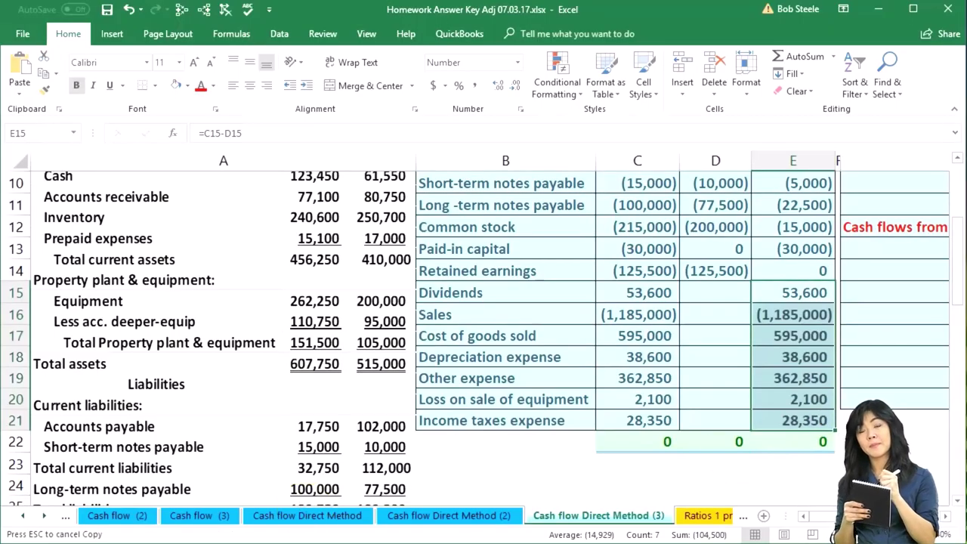
pyautogui.click(794, 357)
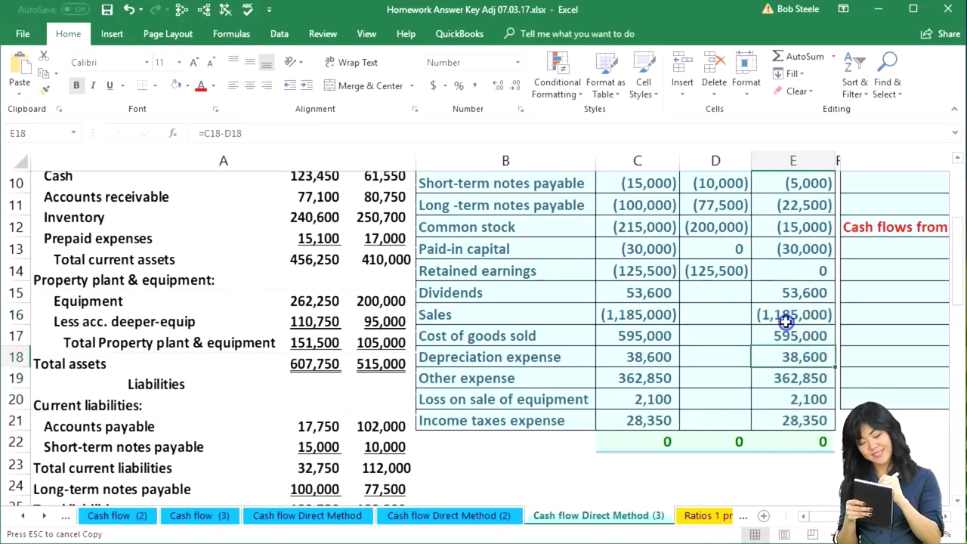
pyautogui.doubleClick(786, 322)
pyautogui.press('Return')
pyautogui.click(801, 350)
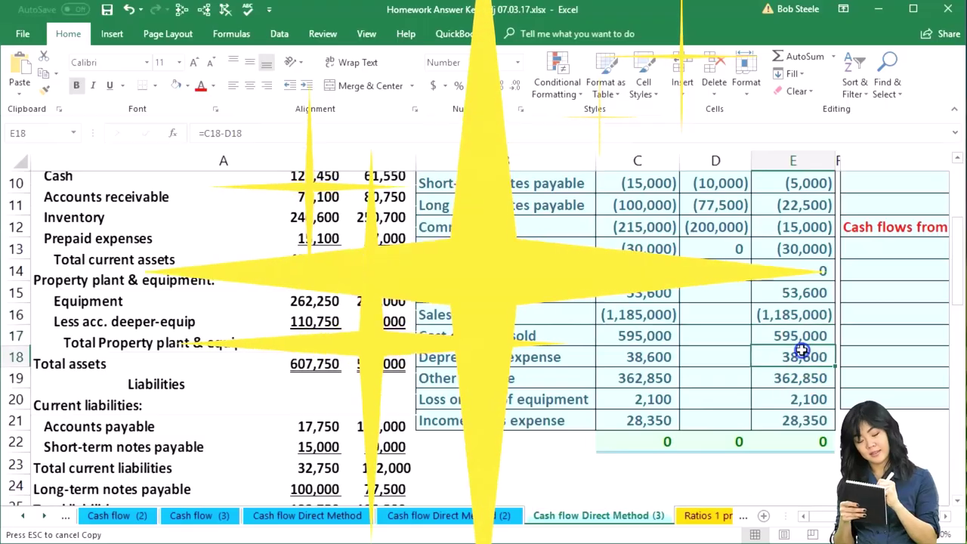
pyautogui.doubleClick(801, 352)
pyautogui.press('Return')
pyautogui.doubleClick(803, 377)
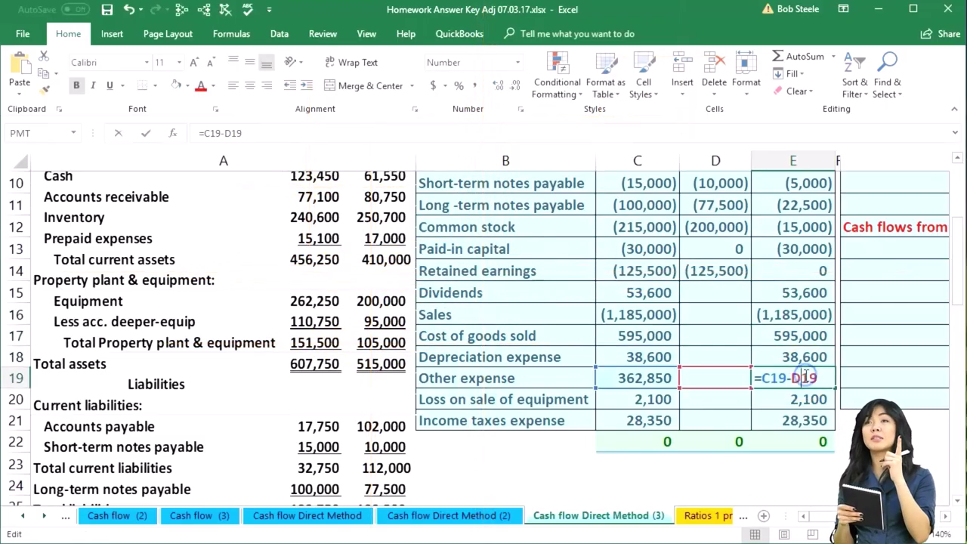
pyautogui.press('Return')
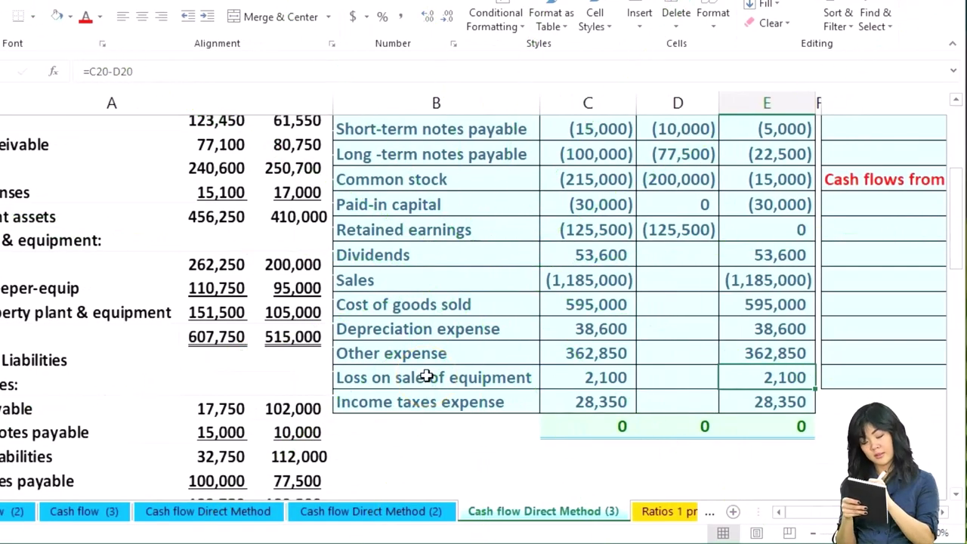
pyautogui.scroll(1, 423, 378)
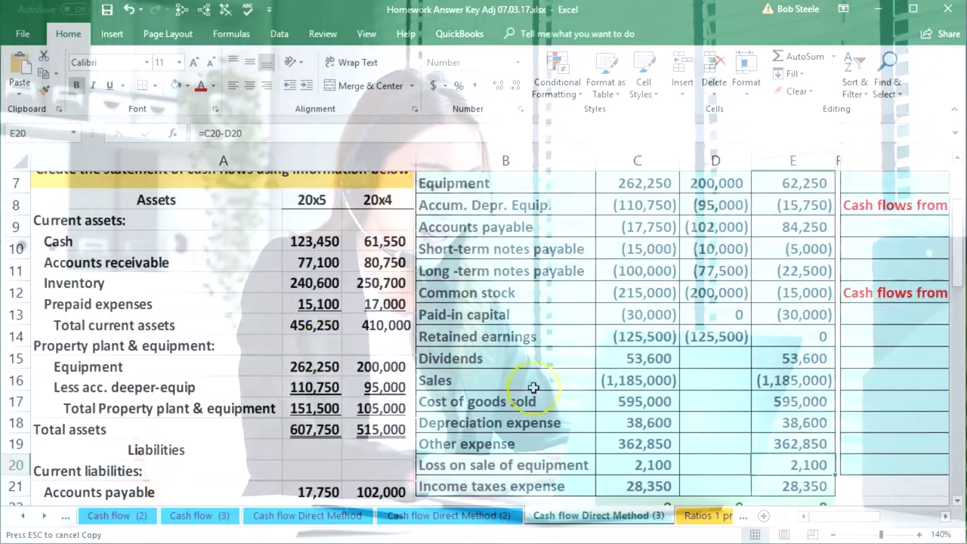
# Step: Reveal columns G–J showing the operating, investing and financing cash flow headings
pyautogui.click(659, 379)
pyautogui.scroll(2, 702, 381)
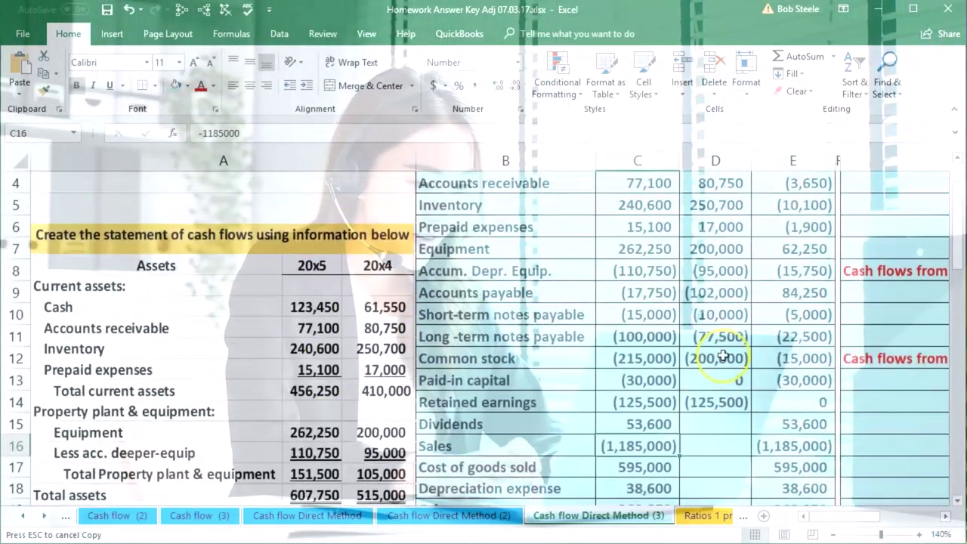
pyautogui.click(945, 515)
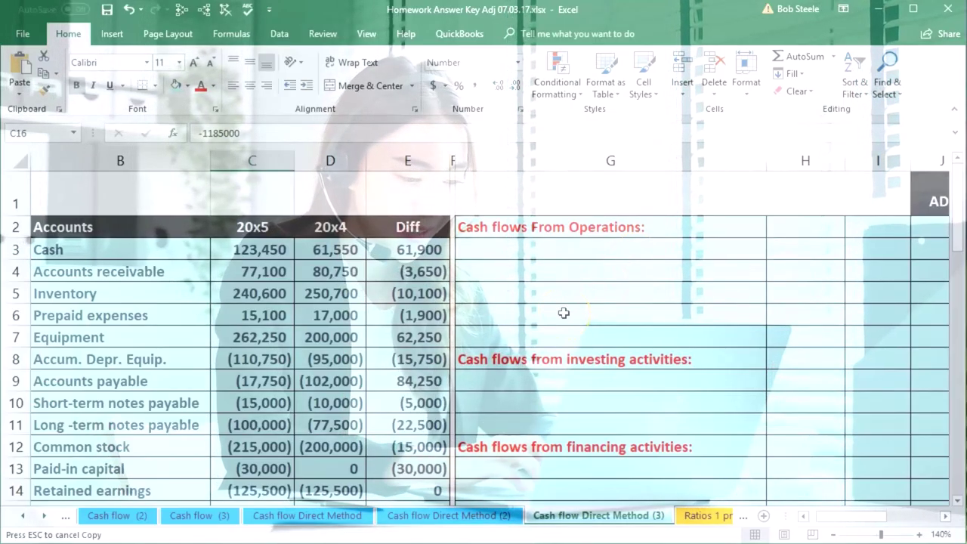
pyautogui.click(603, 227)
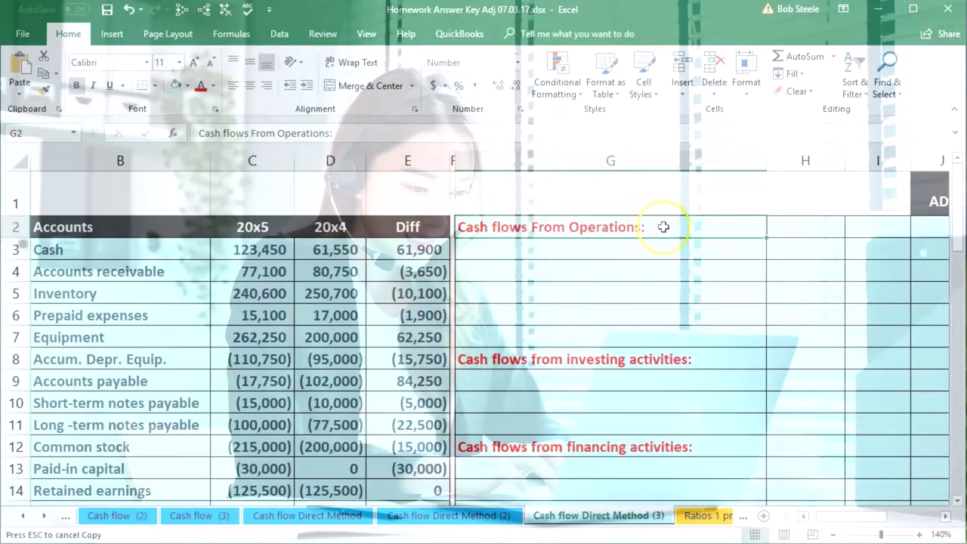
pyautogui.click(711, 361)
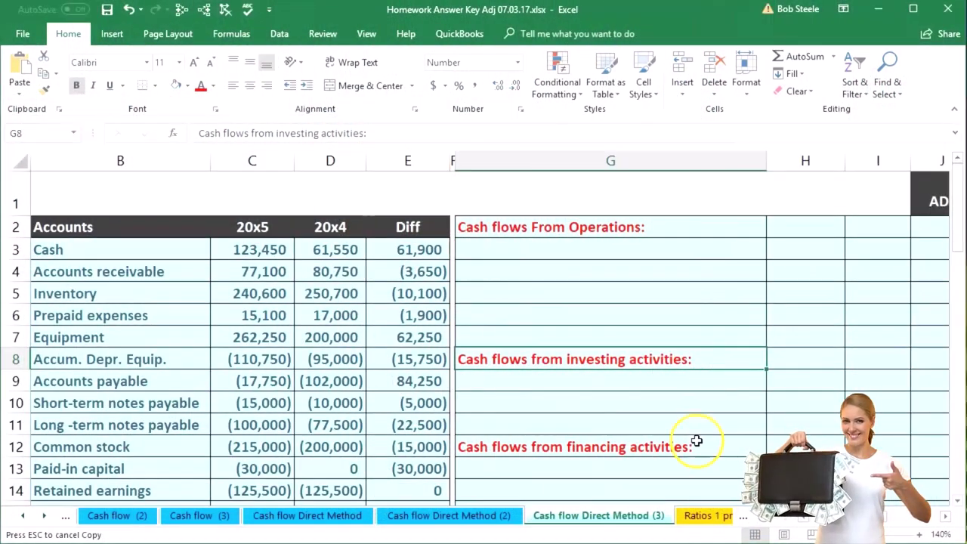